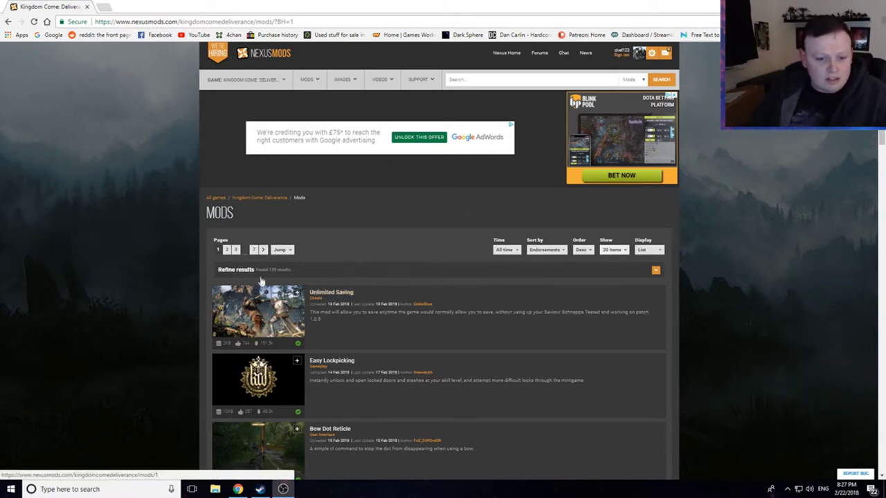
# Open the Unlimited Saving mod's page and show its available files
pyautogui.scroll(-1, 285, 270)
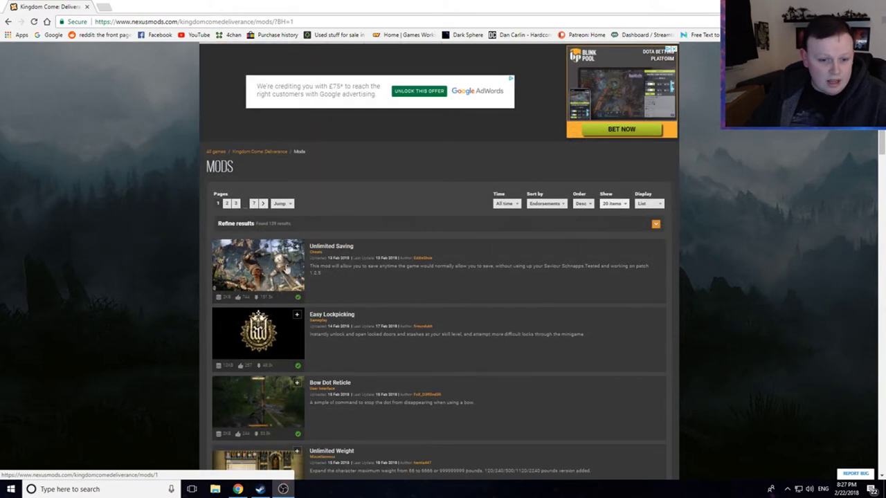
pyautogui.click(333, 246)
pyautogui.scroll(-3, 356, 270)
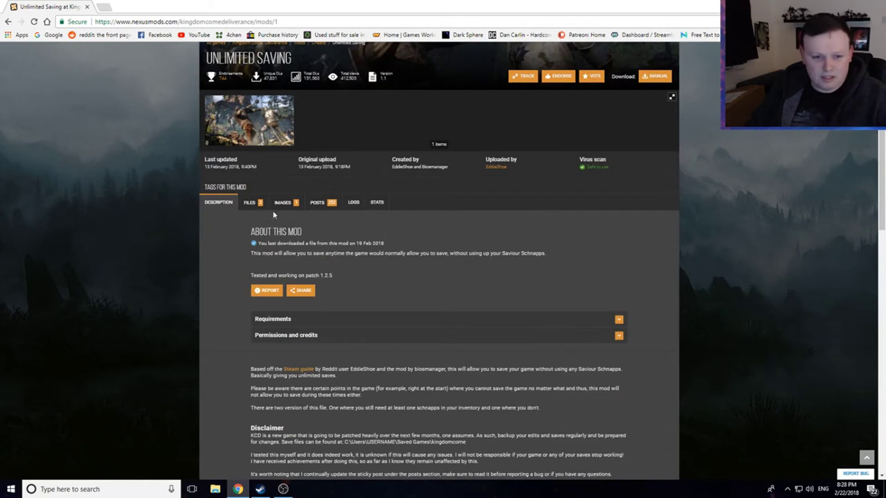
pyautogui.click(255, 203)
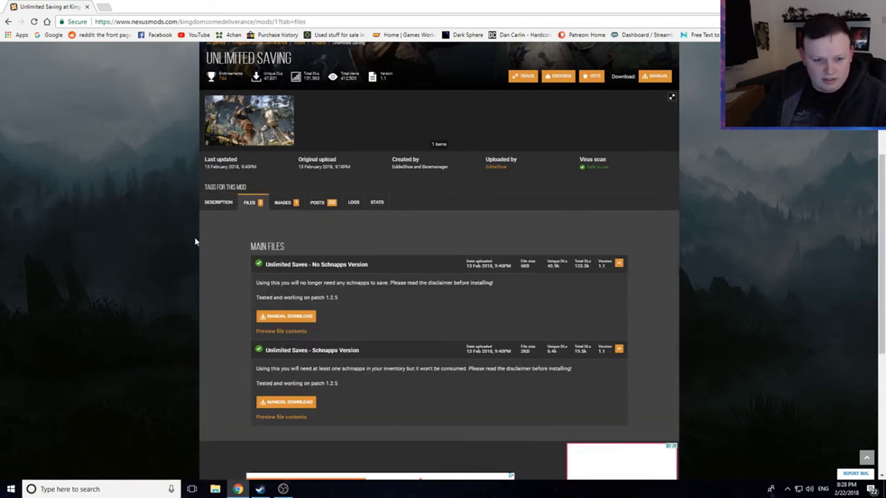
# Manually download the Unlimited Saves - No Schnapps Version file and dismiss the download notice
pyautogui.scroll(-1, 326, 256)
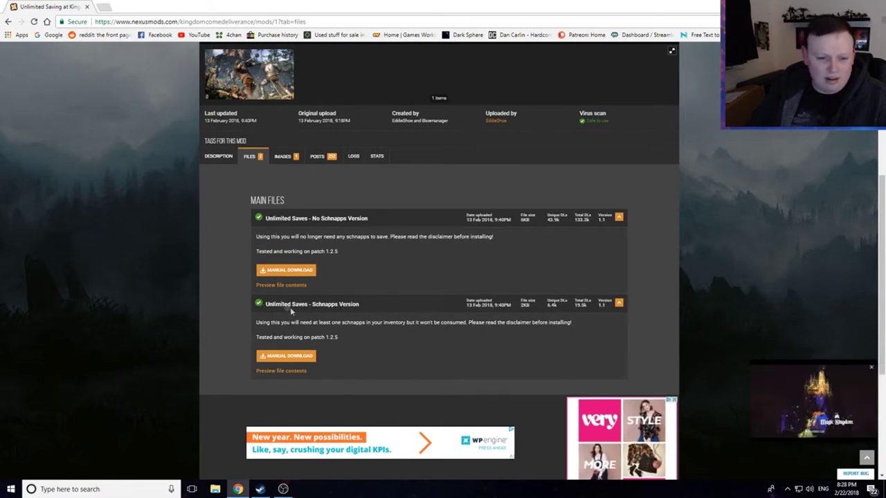
pyautogui.click(298, 271)
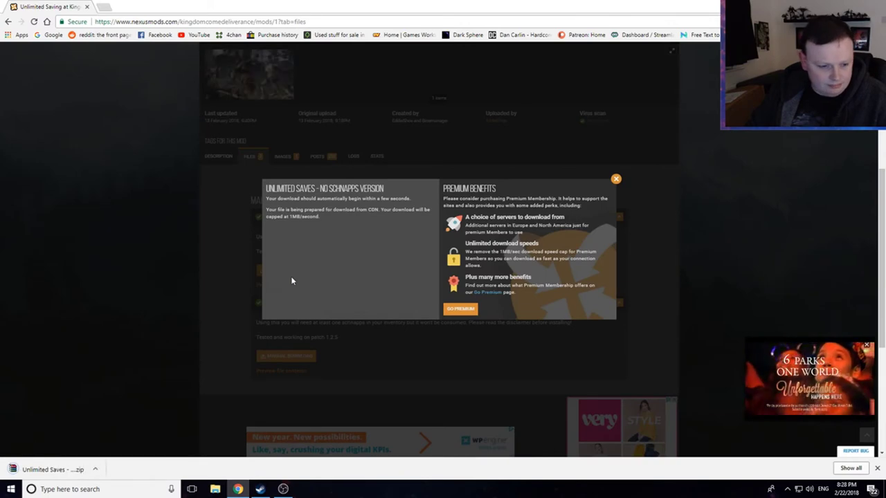
pyautogui.click(616, 180)
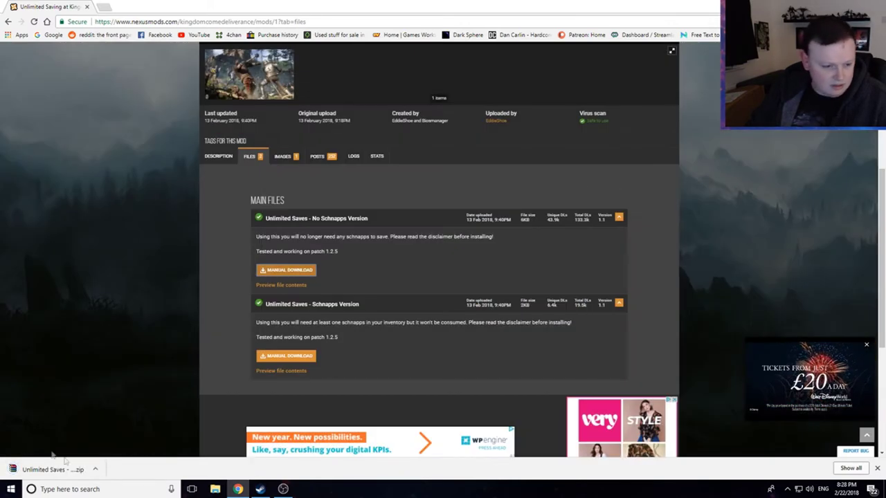
# Open the downloaded Unlimited Saves zip in WinRAR, select its PAK file and dismiss the licence reminder
pyautogui.click(58, 470)
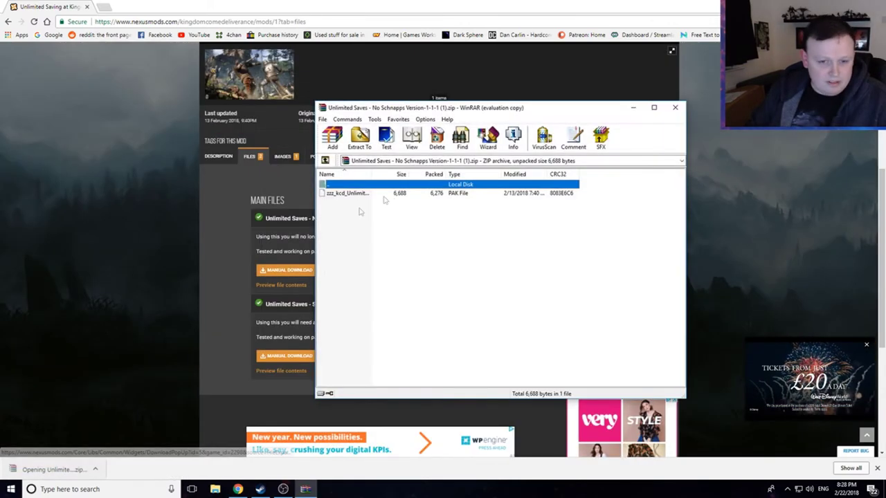
pyautogui.click(356, 195)
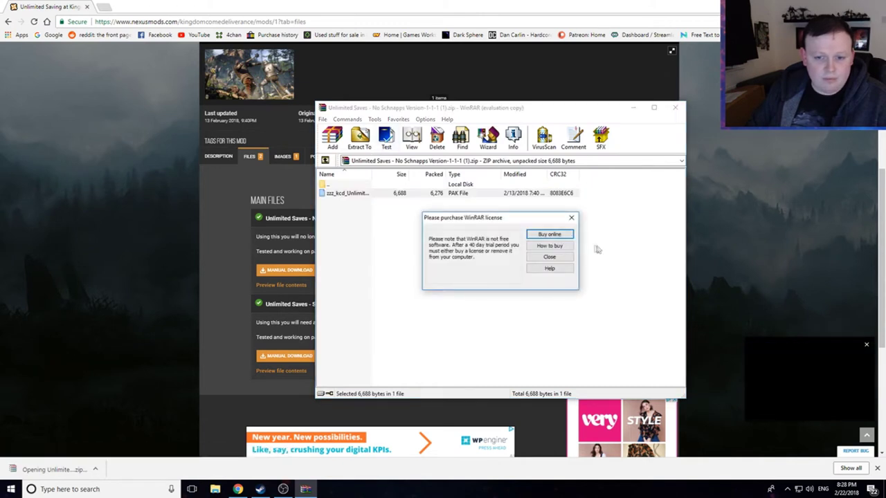
pyautogui.click(570, 219)
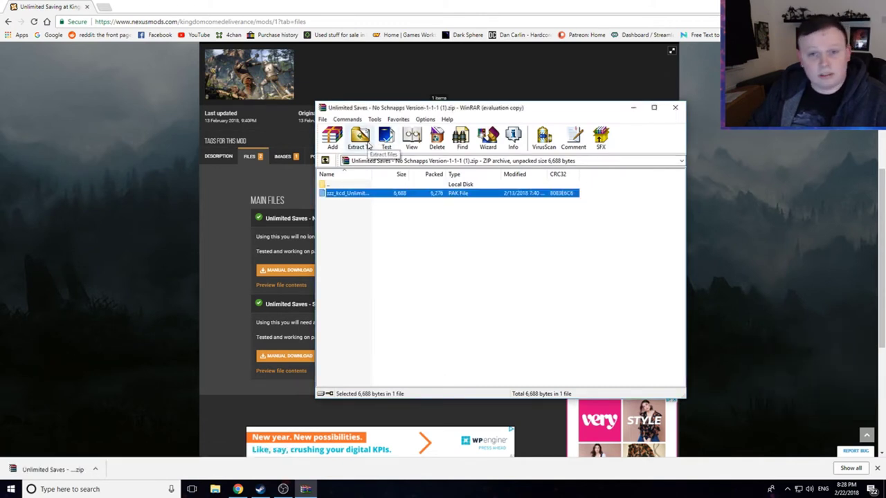
# Extract the selected PAK file to the "kindgom come mods" folder on drive D: and close the archive
pyautogui.click(360, 138)
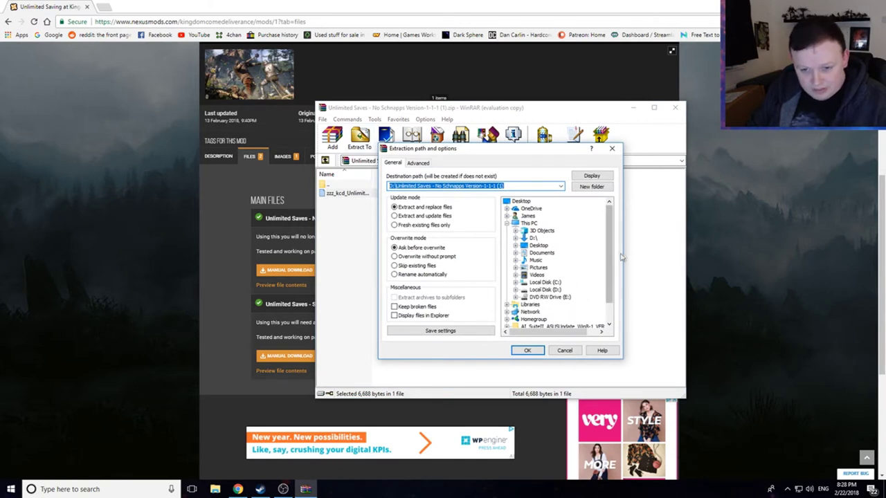
pyautogui.scroll(-2, 543, 287)
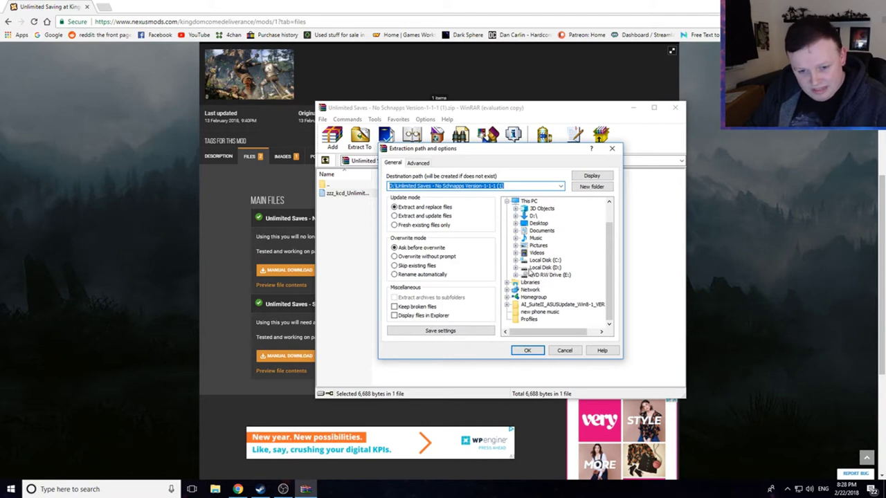
pyautogui.click(516, 269)
pyautogui.scroll(-6, 571, 287)
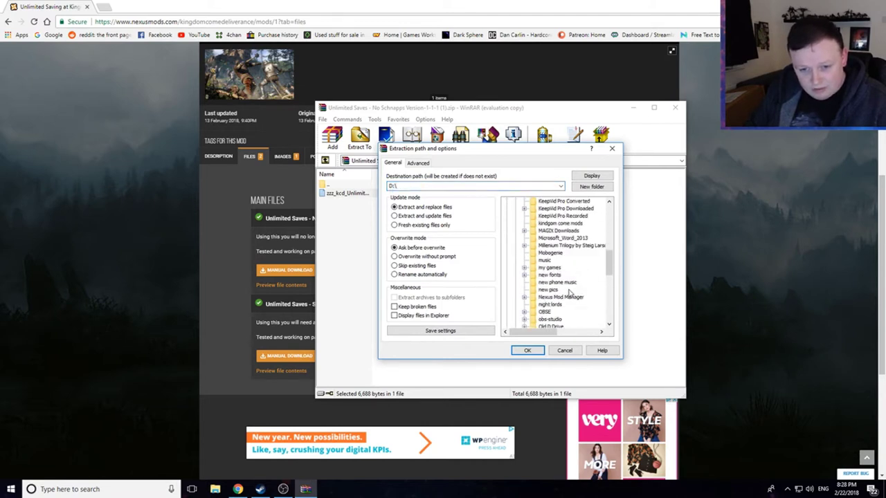
pyautogui.scroll(-2, 566, 295)
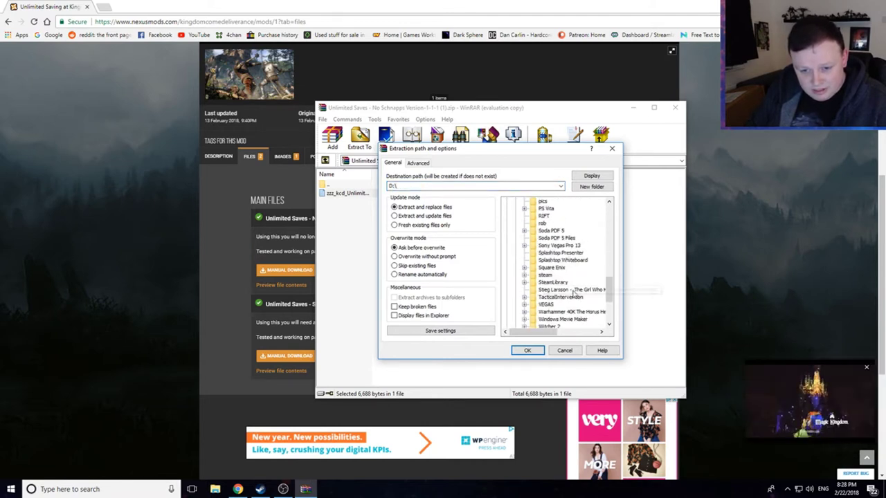
pyautogui.scroll(4, 571, 291)
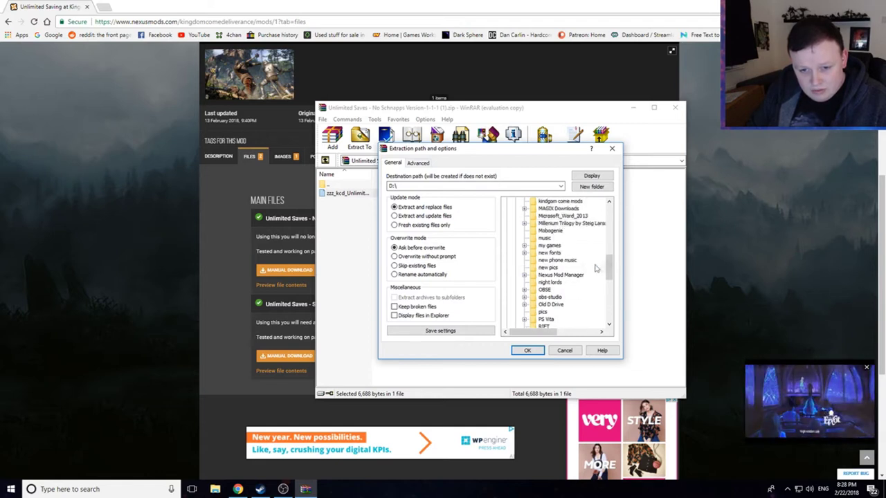
pyautogui.moveTo(611, 267); pyautogui.dragTo(611, 260)
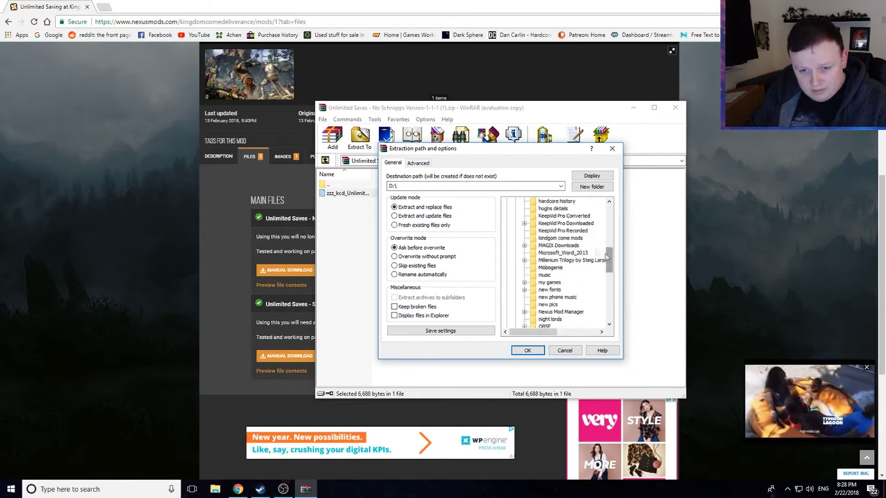
pyautogui.click(575, 238)
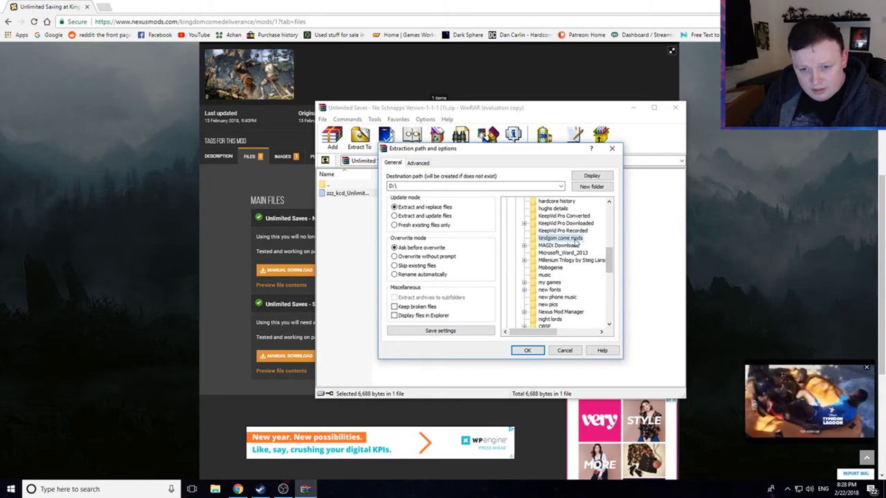
pyautogui.click(527, 350)
pyautogui.click(447, 303)
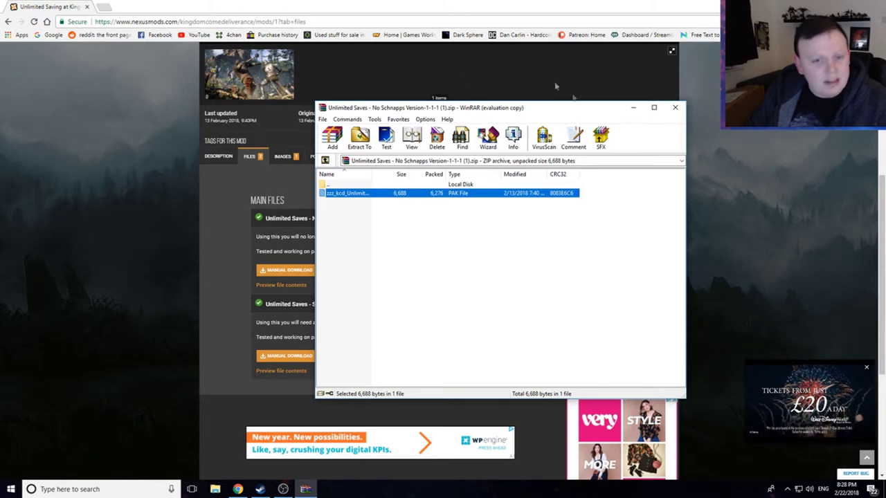
pyautogui.click(674, 110)
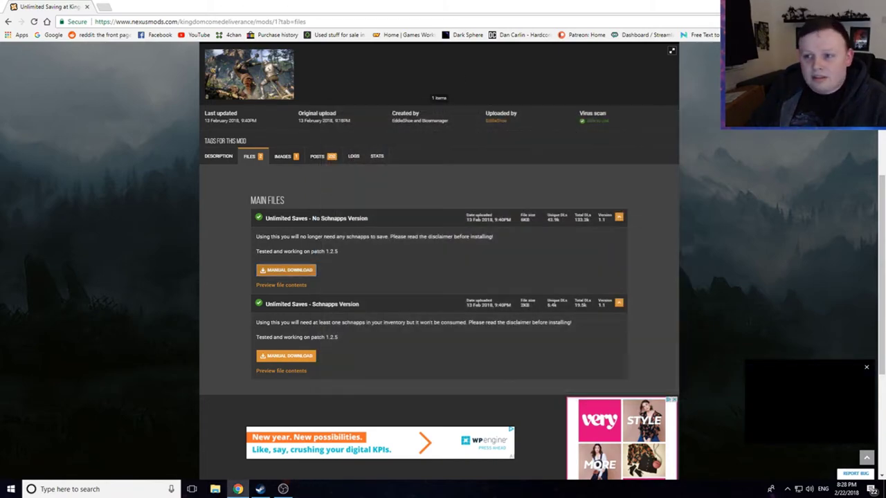
# Switch to File Explorer and open the "kindgom come mods" folder on drive D:
pyautogui.press('super+d')
pyautogui.click(215, 489)
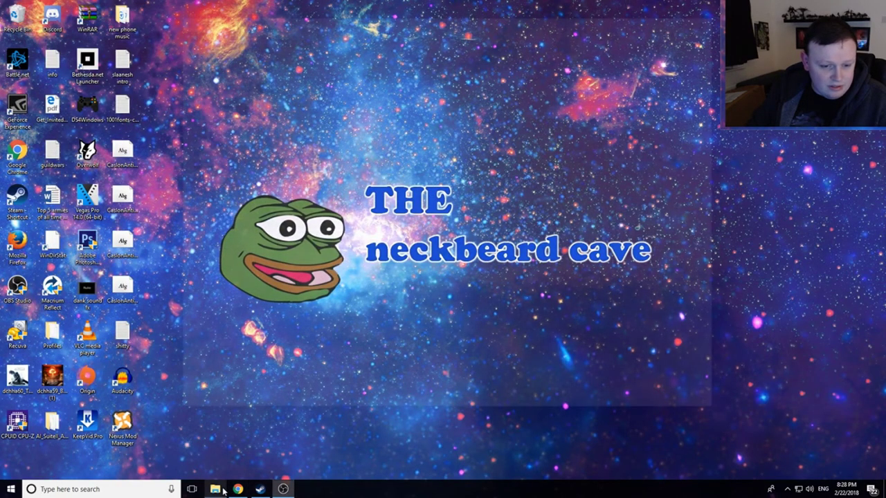
pyautogui.click(213, 324)
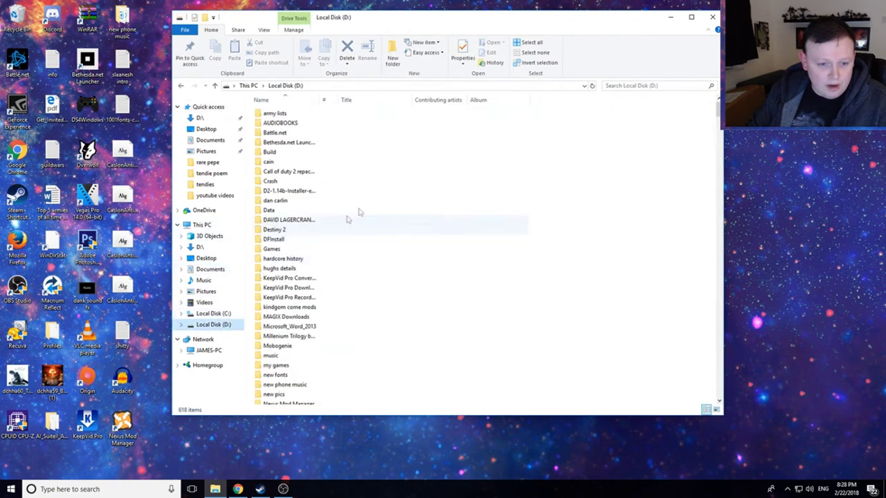
pyautogui.scroll(-3, 360, 208)
pyautogui.scroll(-3, 367, 206)
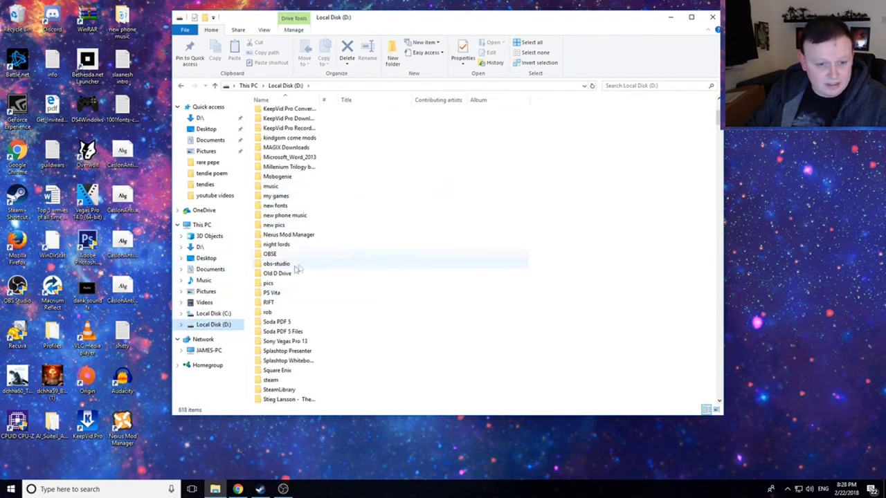
pyautogui.doubleClick(313, 139)
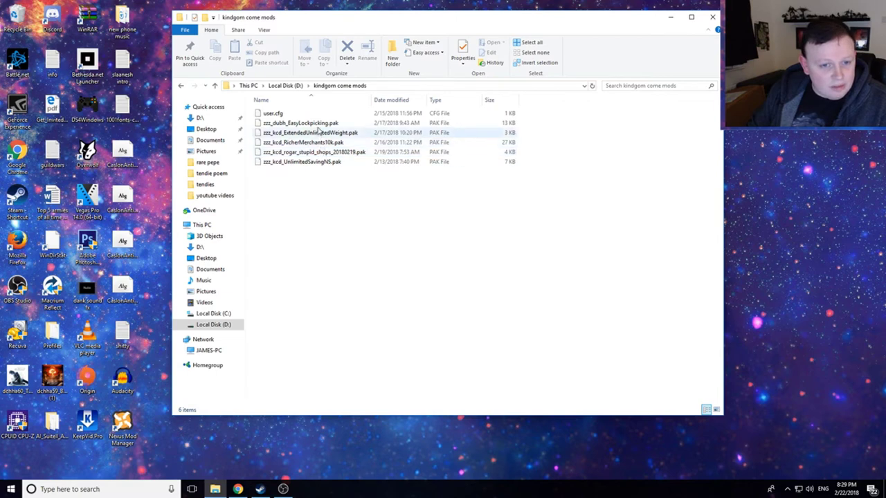
# Copy the zzz_kcd_UnlimitedSavingNS.pak file
pyautogui.click(313, 166)
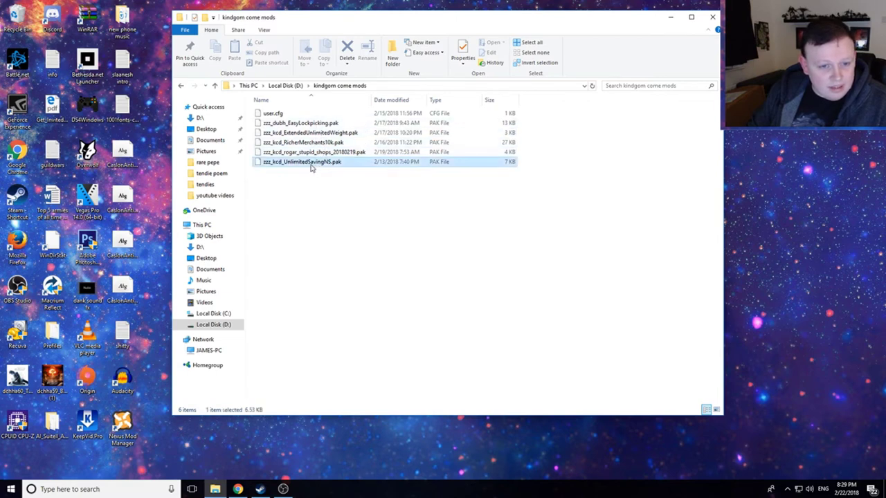
pyautogui.rightClick(313, 166)
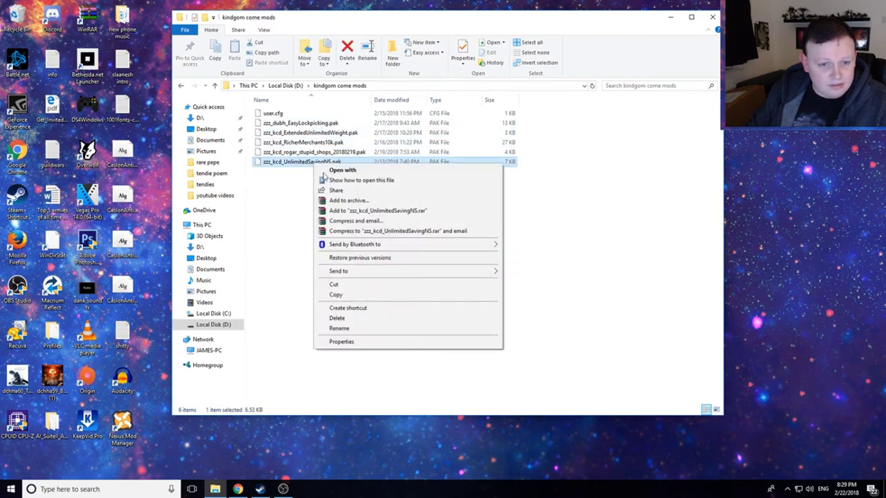
pyautogui.click(357, 297)
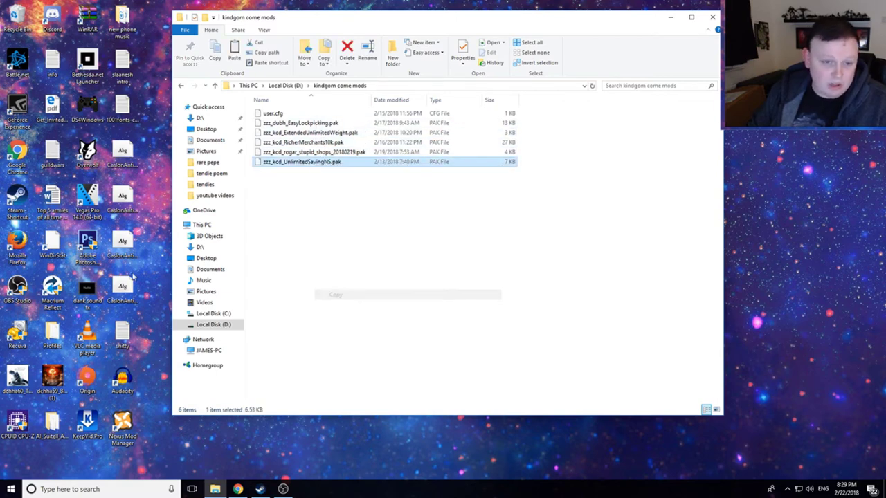
# Browse to the Steam games folder D:\steam\steamapps\common
pyautogui.click(215, 315)
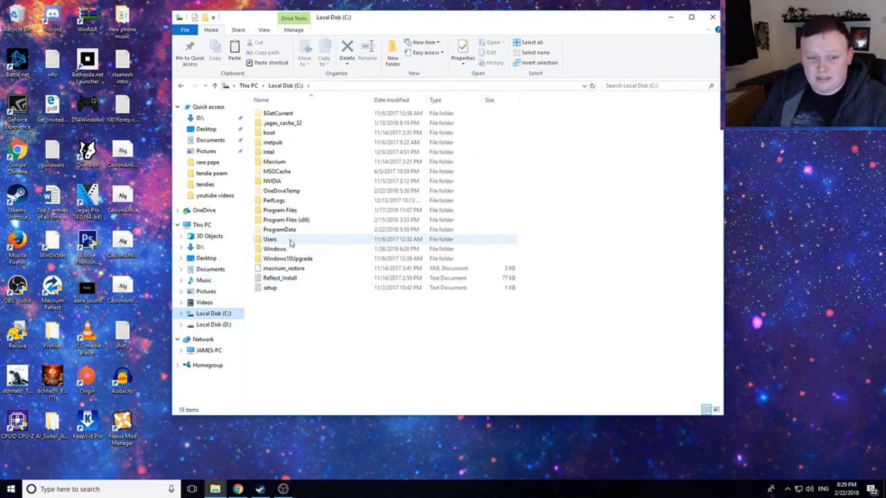
pyautogui.click(222, 324)
pyautogui.scroll(-10, 311, 291)
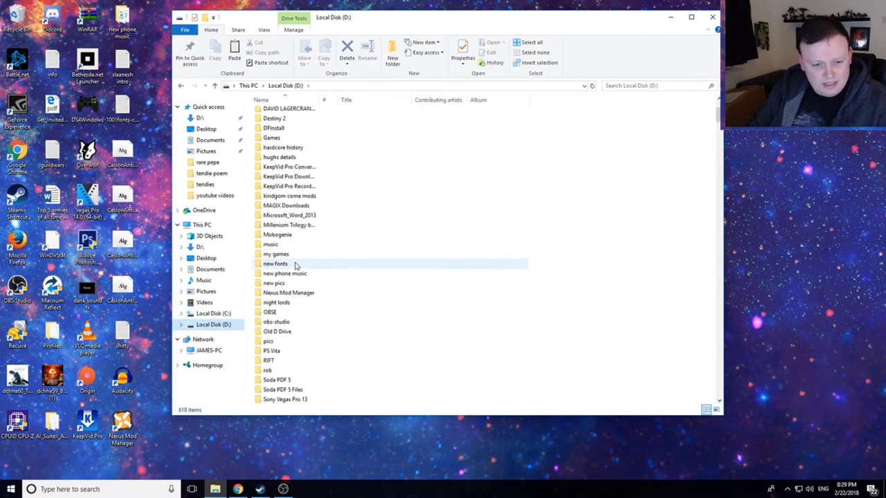
pyautogui.scroll(-2, 328, 301)
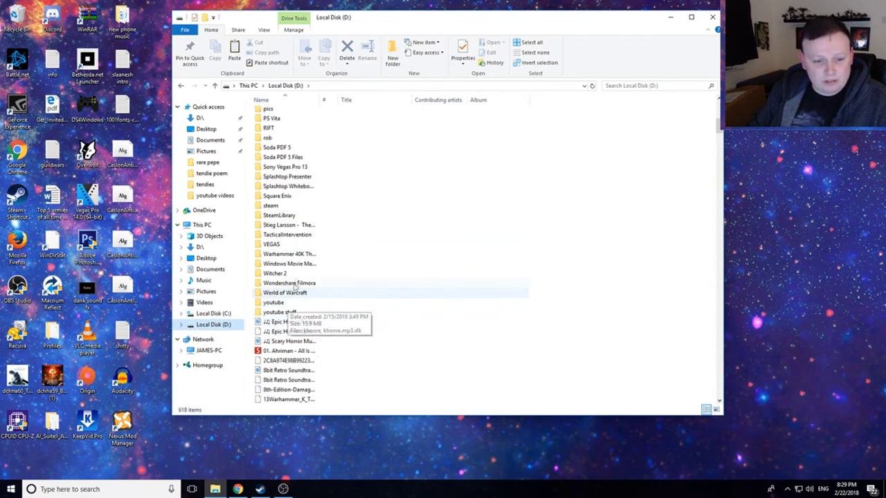
pyautogui.doubleClick(284, 206)
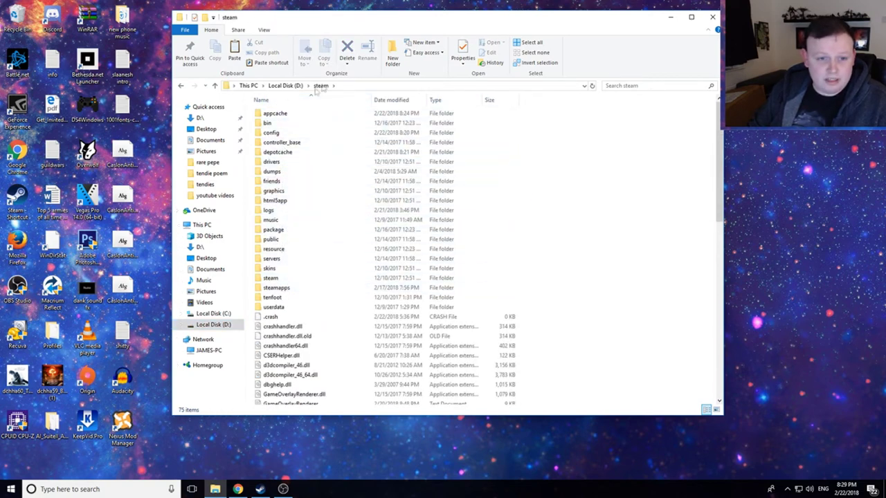
pyautogui.doubleClick(276, 289)
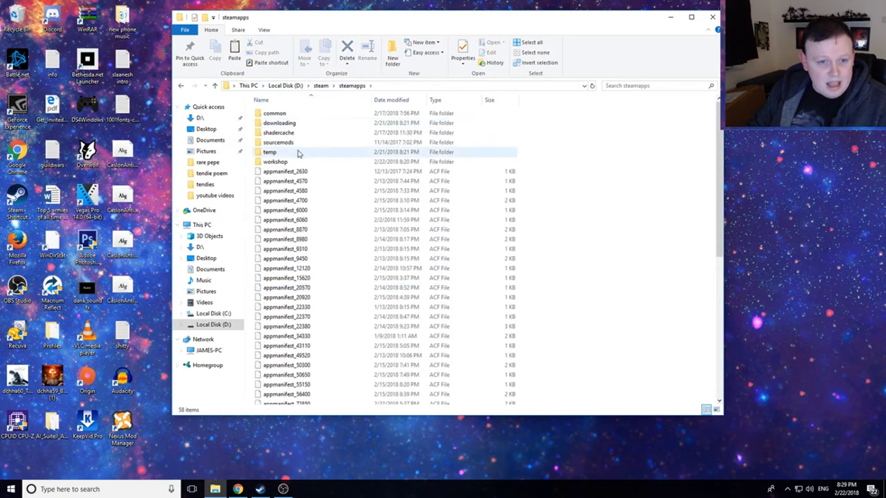
pyautogui.doubleClick(296, 116)
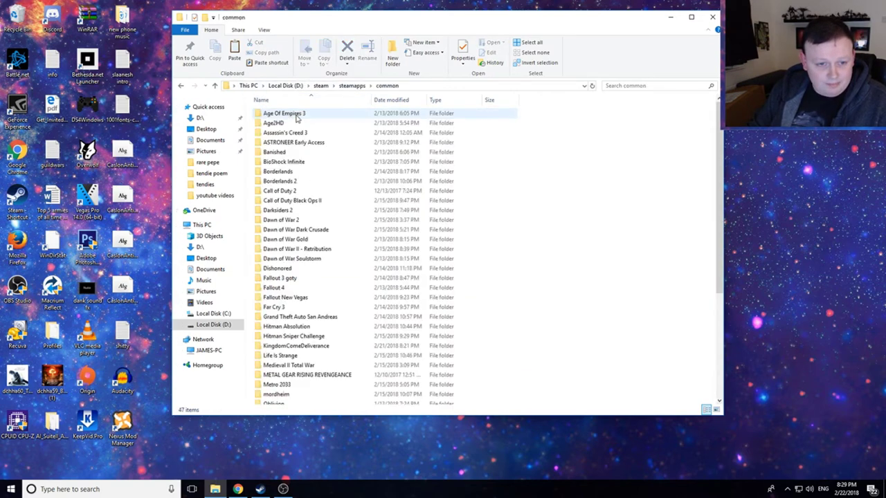
# Open the Data folder inside the KingdomComeDeliverance game folder
pyautogui.scroll(-1, 324, 163)
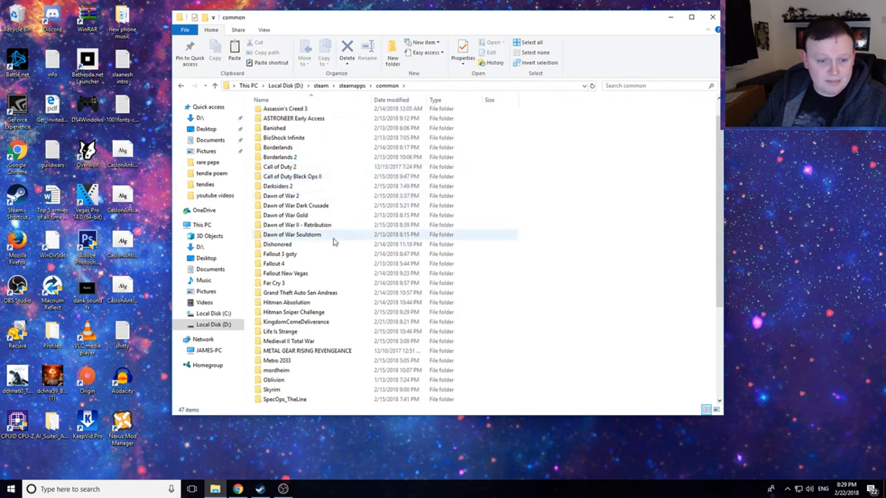
pyautogui.scroll(-1, 335, 246)
pyautogui.scroll(-2, 337, 330)
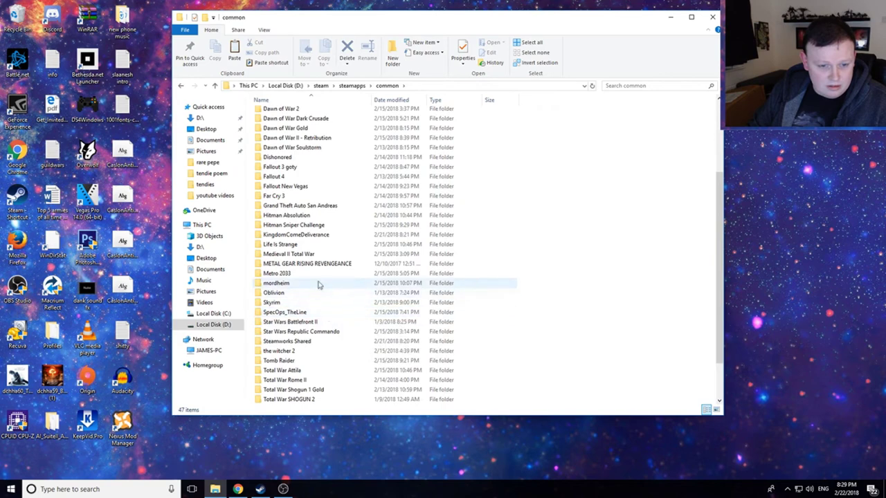
pyautogui.doubleClick(308, 237)
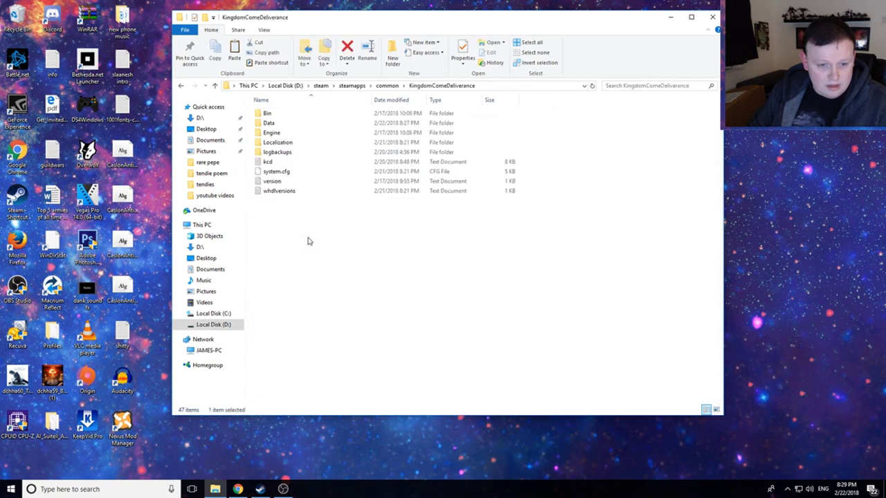
pyautogui.doubleClick(287, 124)
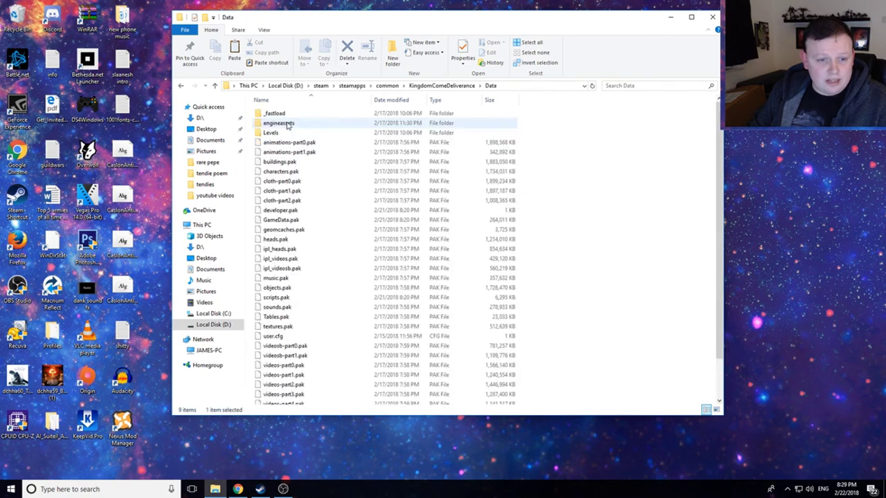
# Paste the copied zzz_kcd_UnlimitedSavingNS.pak file into the game's Data folder
pyautogui.scroll(-2, 352, 191)
pyautogui.rightClick(591, 331)
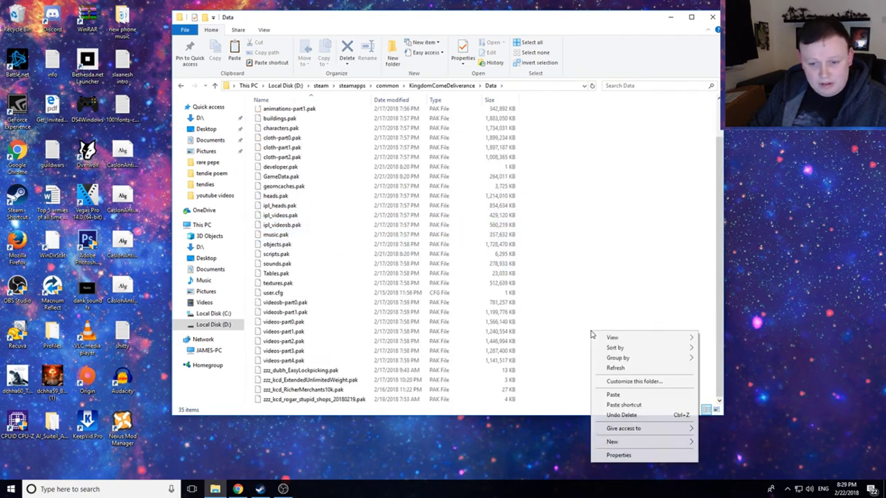
pyautogui.click(614, 396)
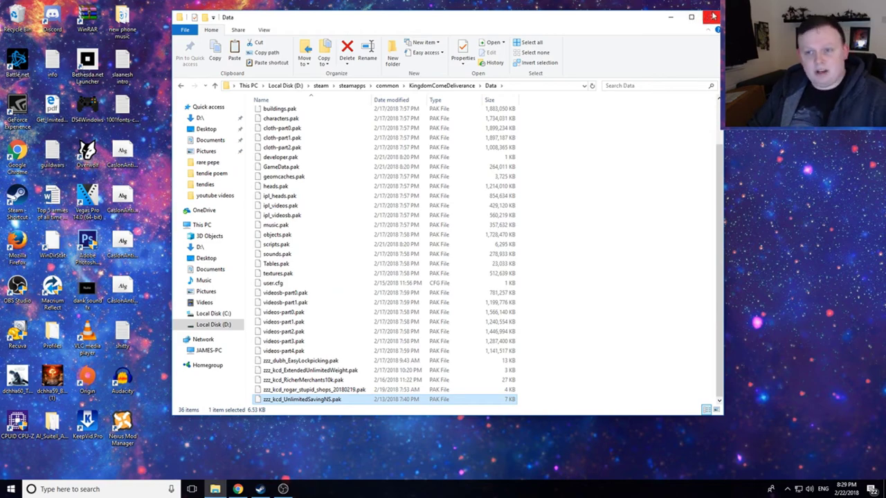
# Close File Explorer, switch to Steam, and launch Kingdom Come: Deliverance from the library
pyautogui.click(713, 15)
pyautogui.click(260, 489)
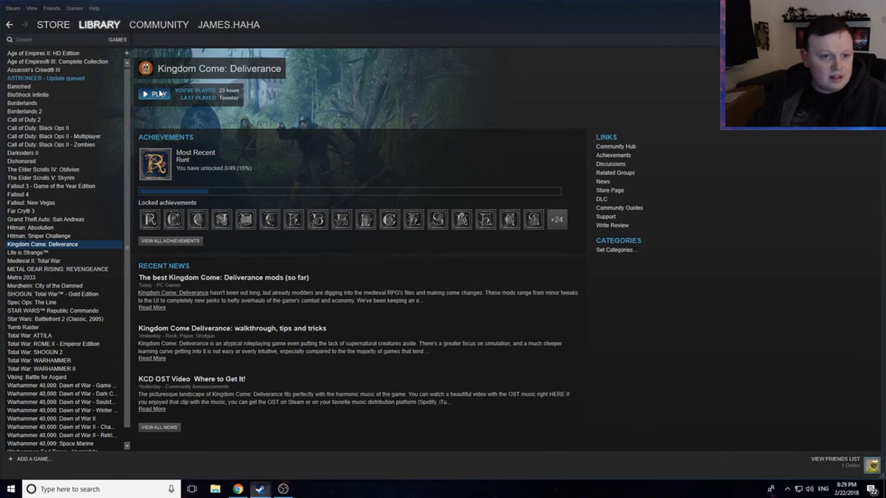
pyautogui.click(159, 94)
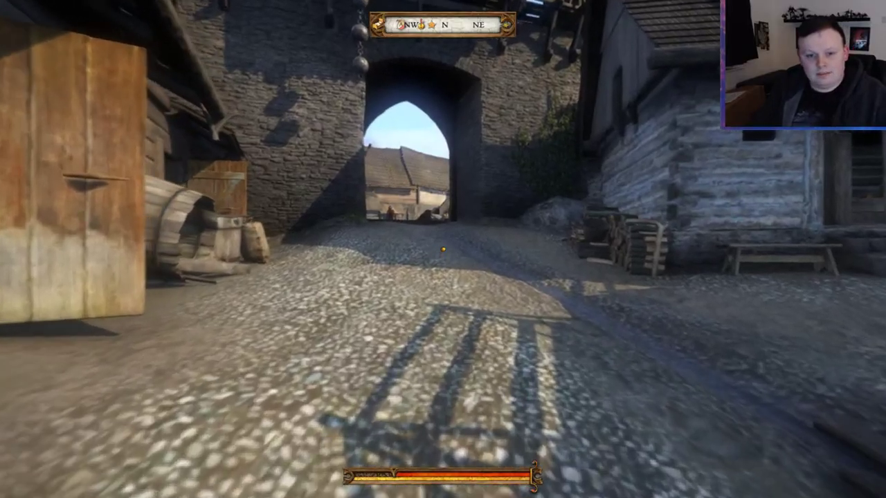
# Save the game over the "The King's Silver" savegame, accept the overwrite, and return to gameplay
pyautogui.press('Escape')
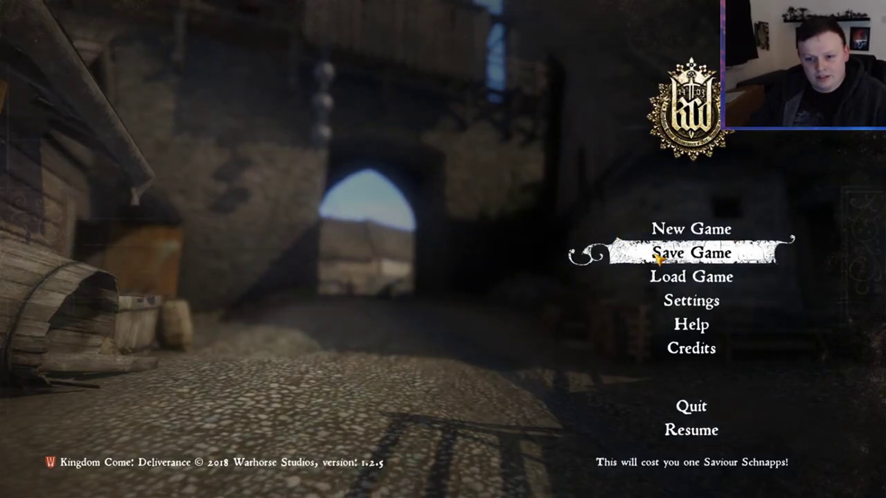
pyautogui.click(655, 257)
pyautogui.click(569, 202)
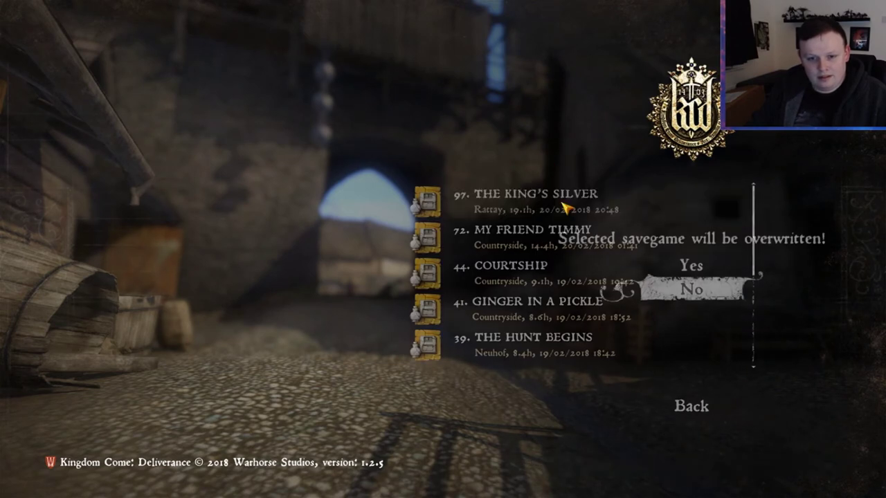
pyautogui.click(671, 265)
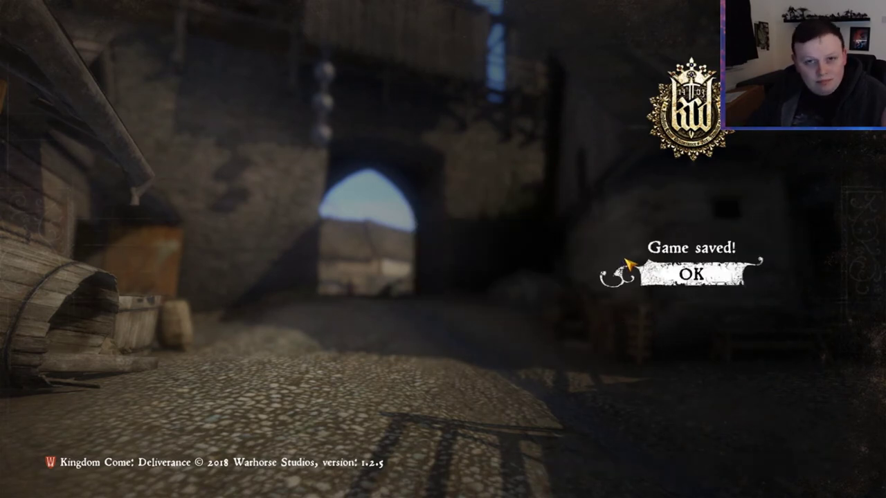
pyautogui.click(692, 275)
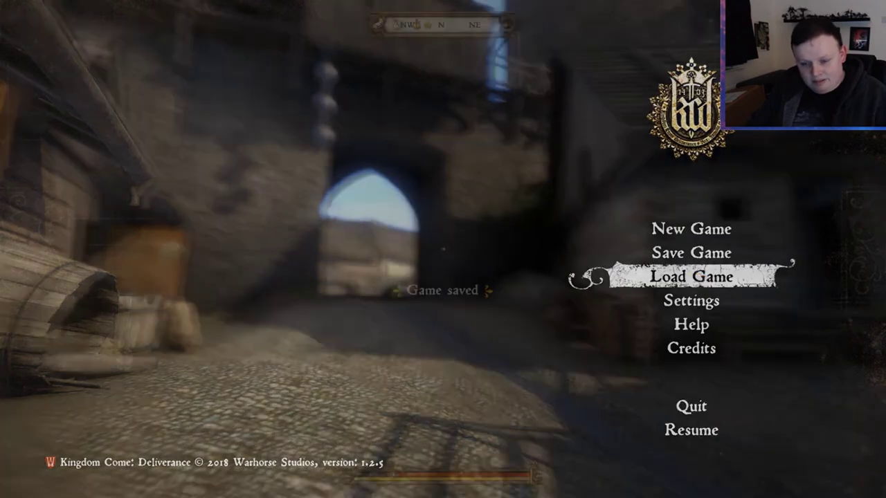
pyautogui.press('Escape')
# Examine the character's inventory, close it, and bring up the game's pause menu
pyautogui.press('i')
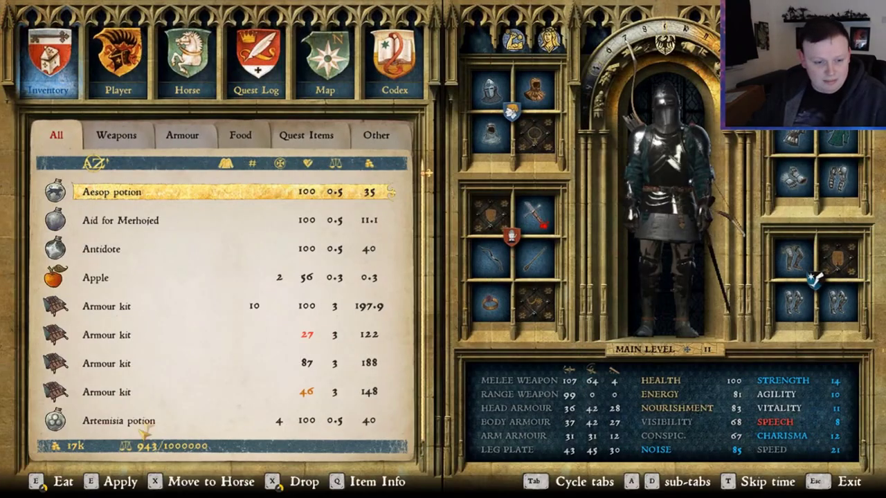
pyautogui.press('Escape')
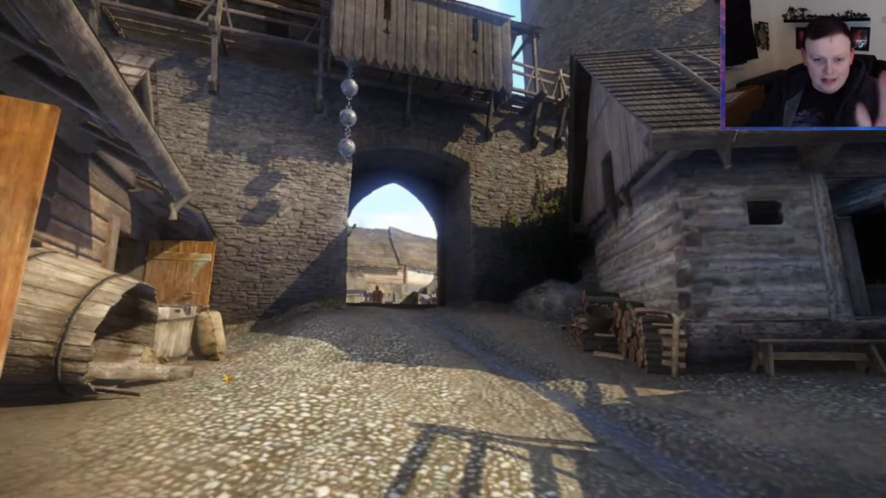
pyautogui.press('Escape')
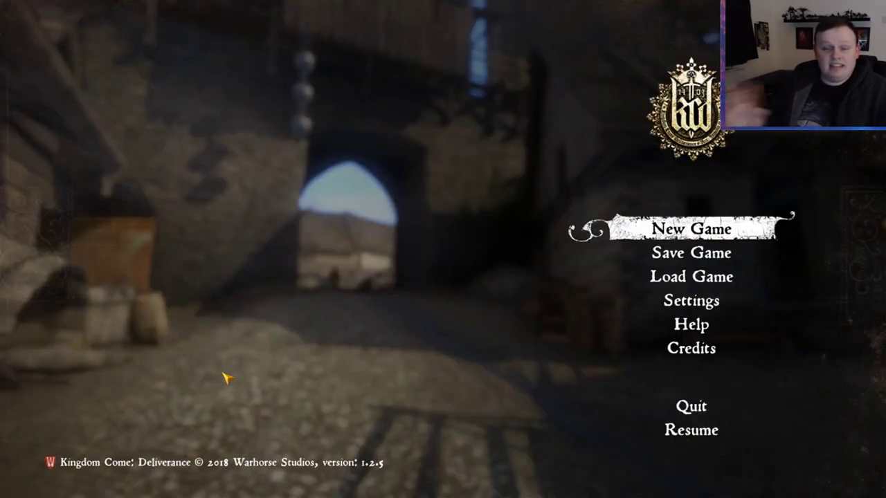